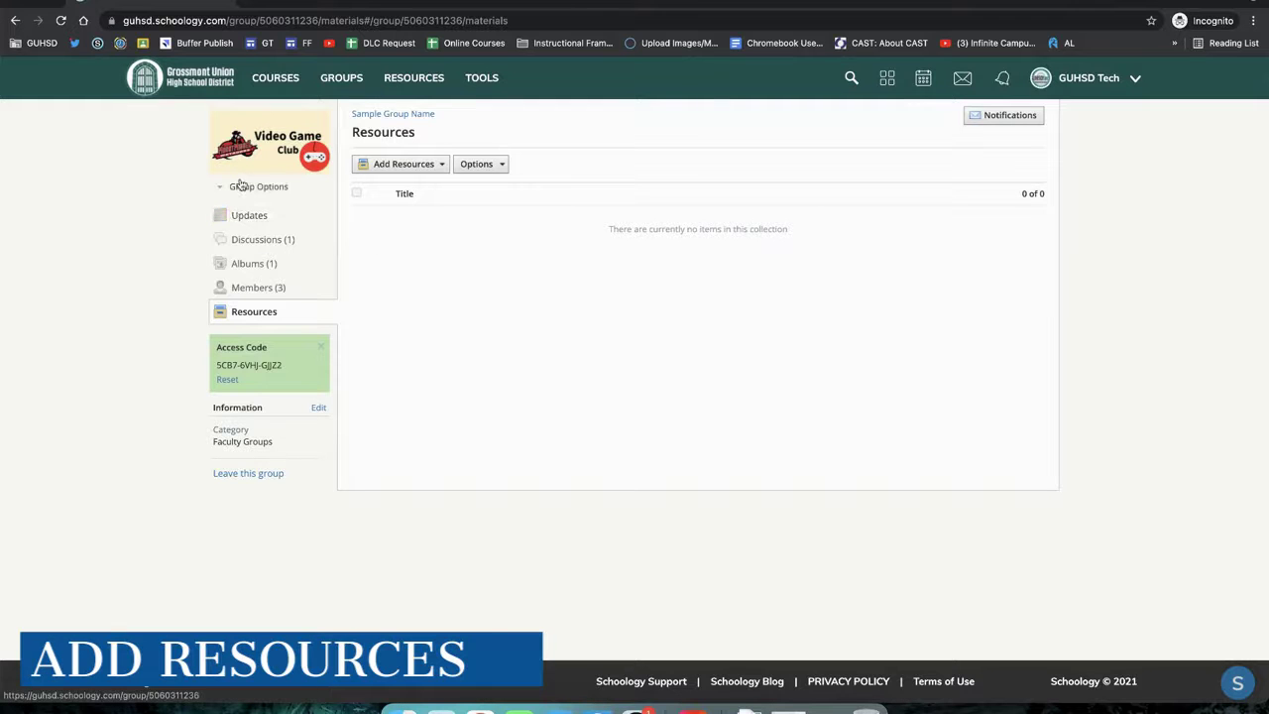
Add a link to cnn.com with the title "CNN website" to the group's resources.
{"action": "left_click", "coordinate": [255, 313]}
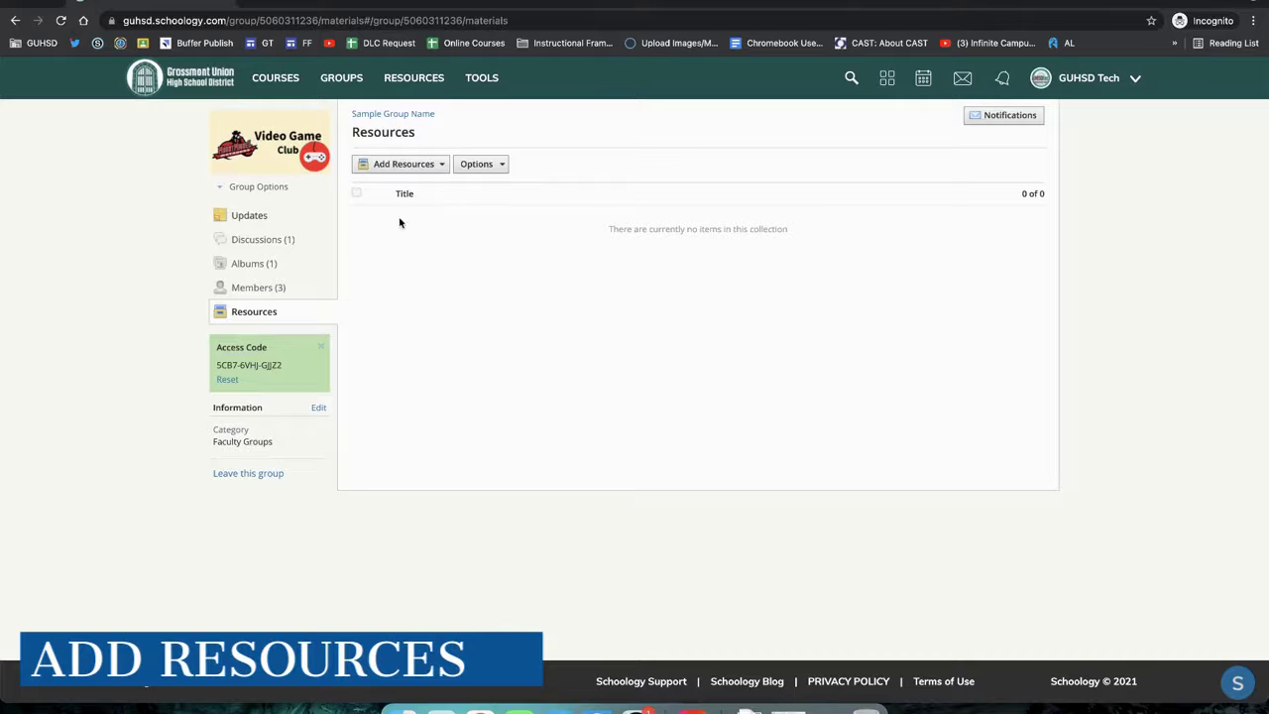
{"action": "left_click", "coordinate": [421, 167]}
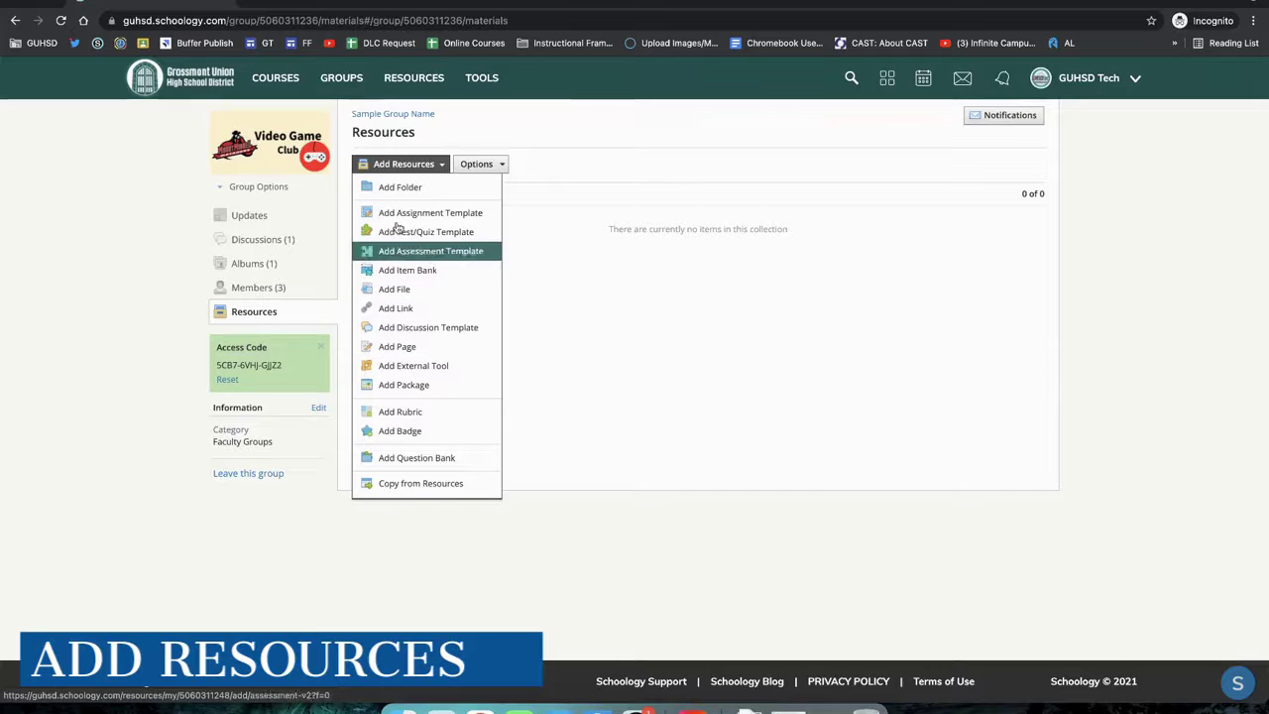
{"action": "left_click", "coordinate": [401, 312]}
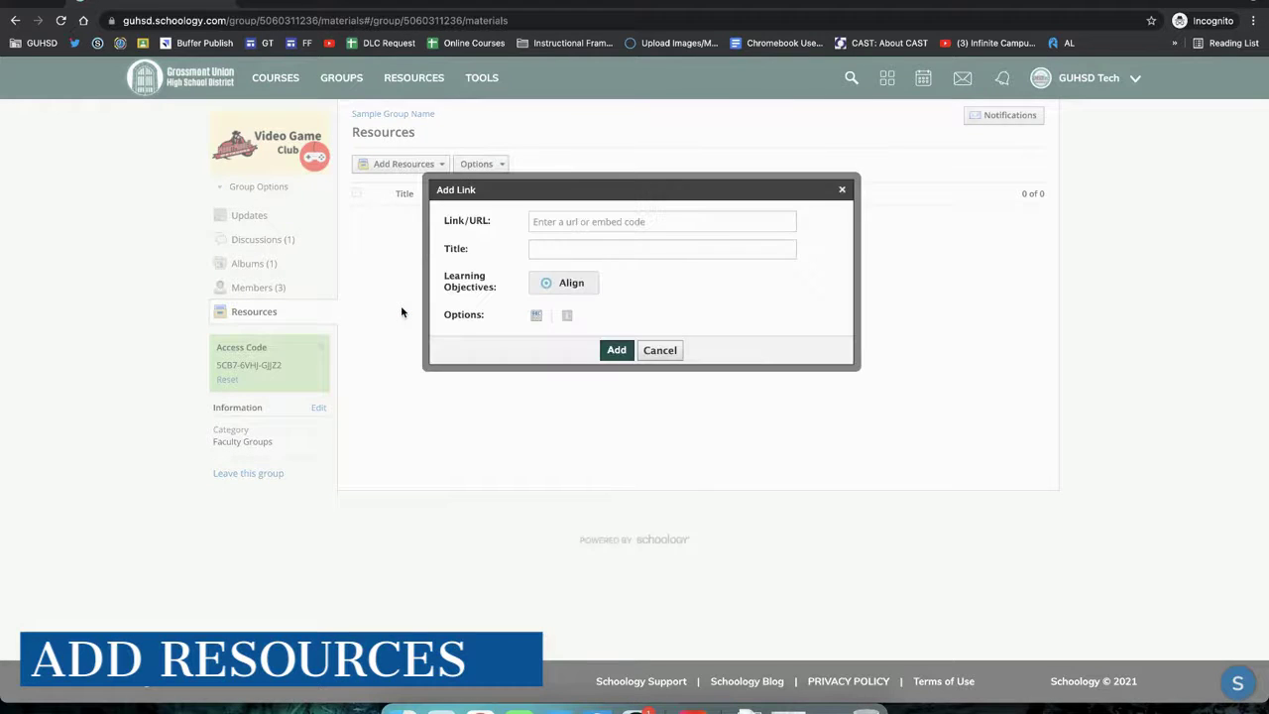
{"action": "left_click", "coordinate": [565, 222]}
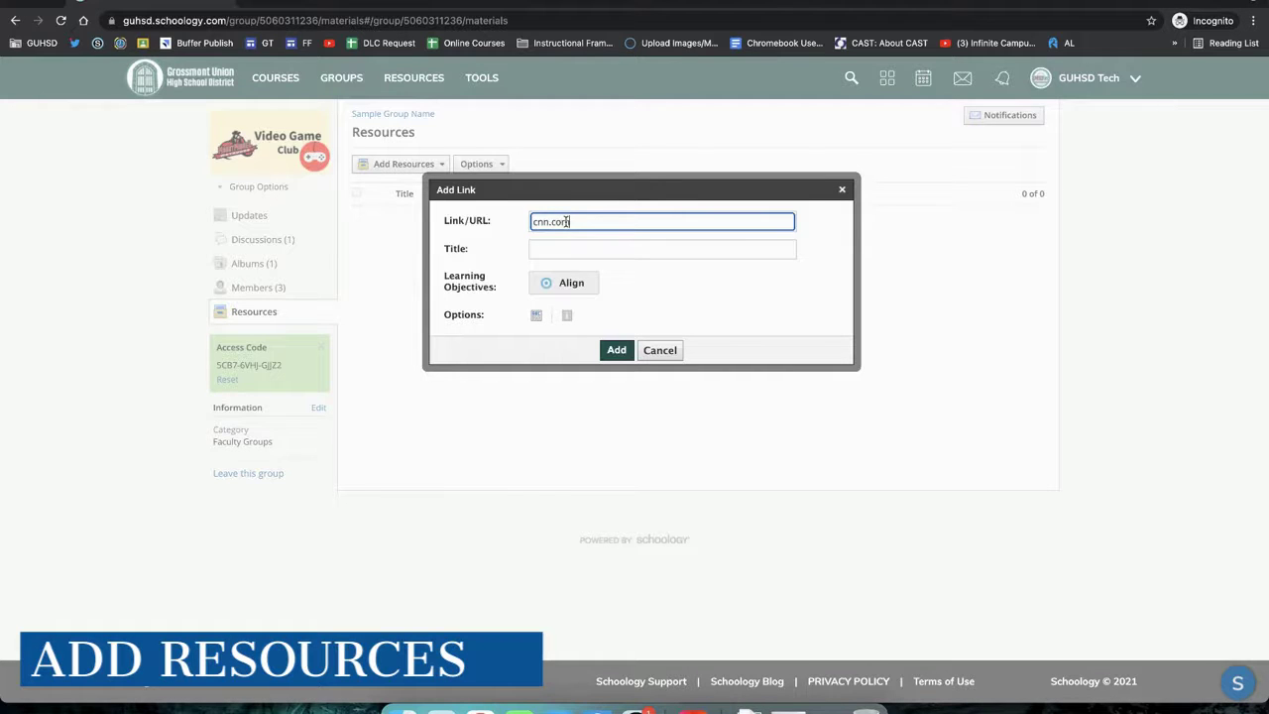
{"action": "left_click", "coordinate": [550, 248]}
{"action": "type", "text": "CNN website"}
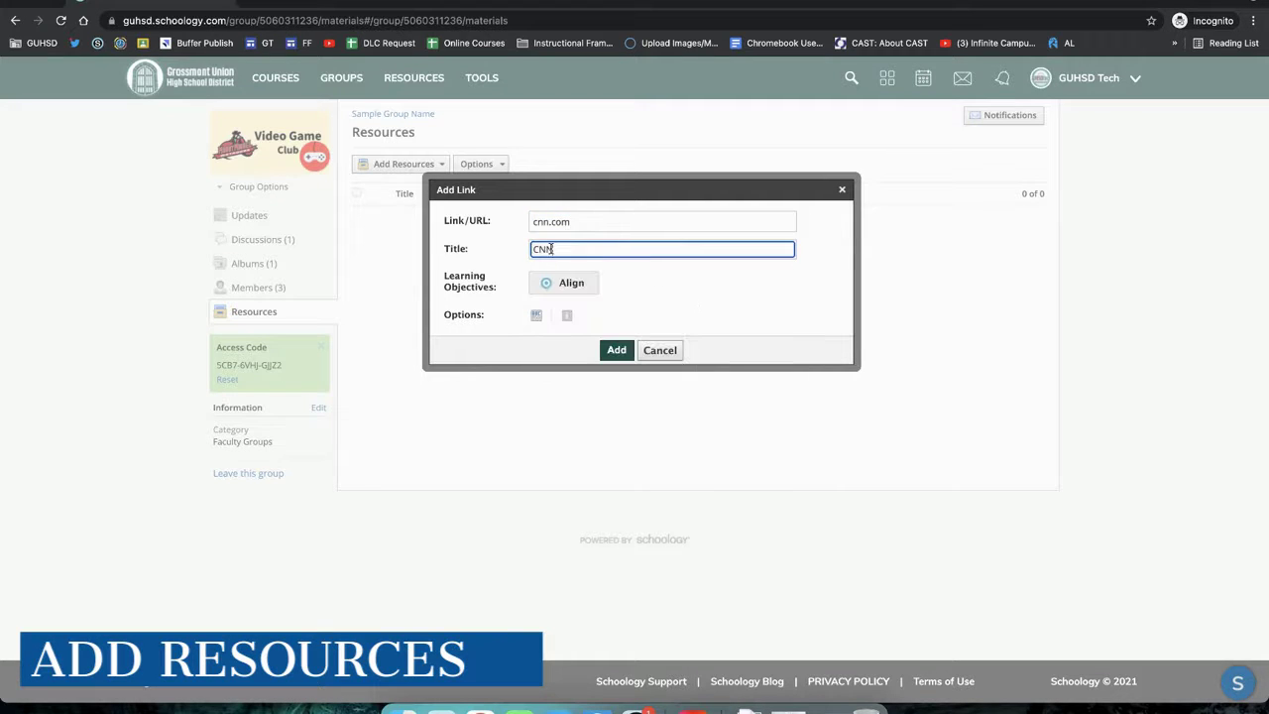
{"action": "left_click", "coordinate": [537, 317]}
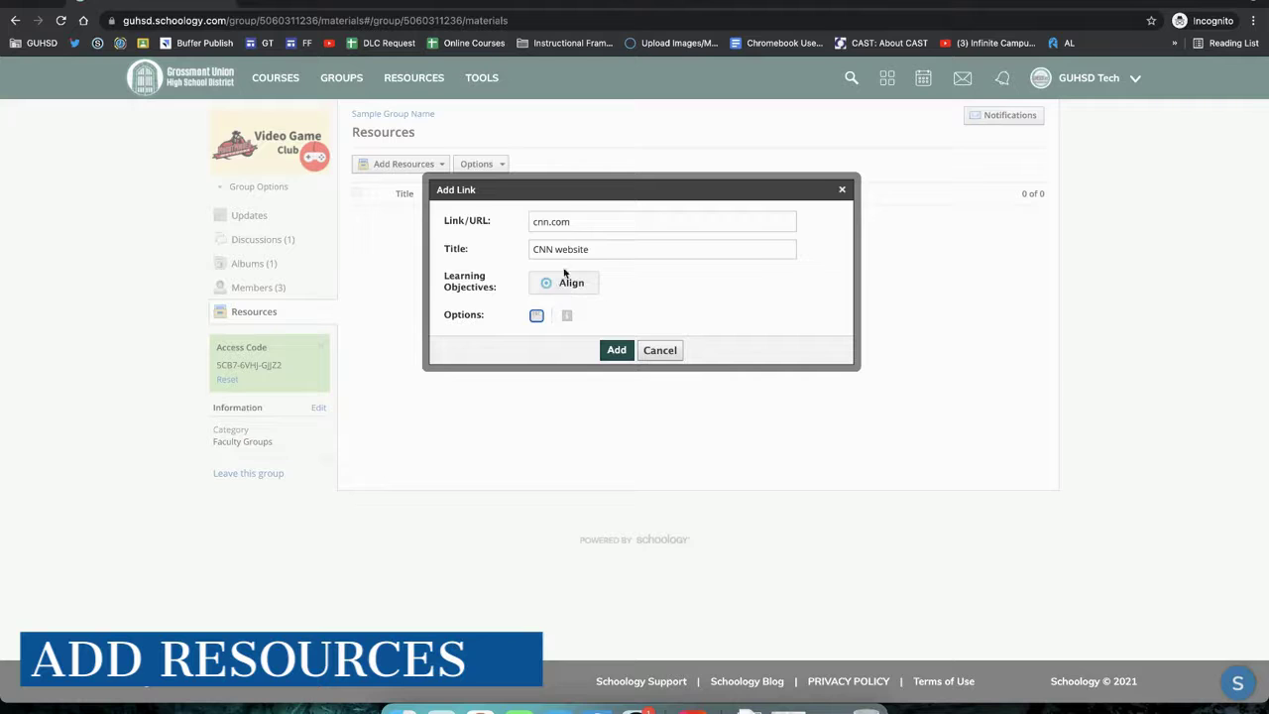
{"action": "left_click", "coordinate": [616, 348]}
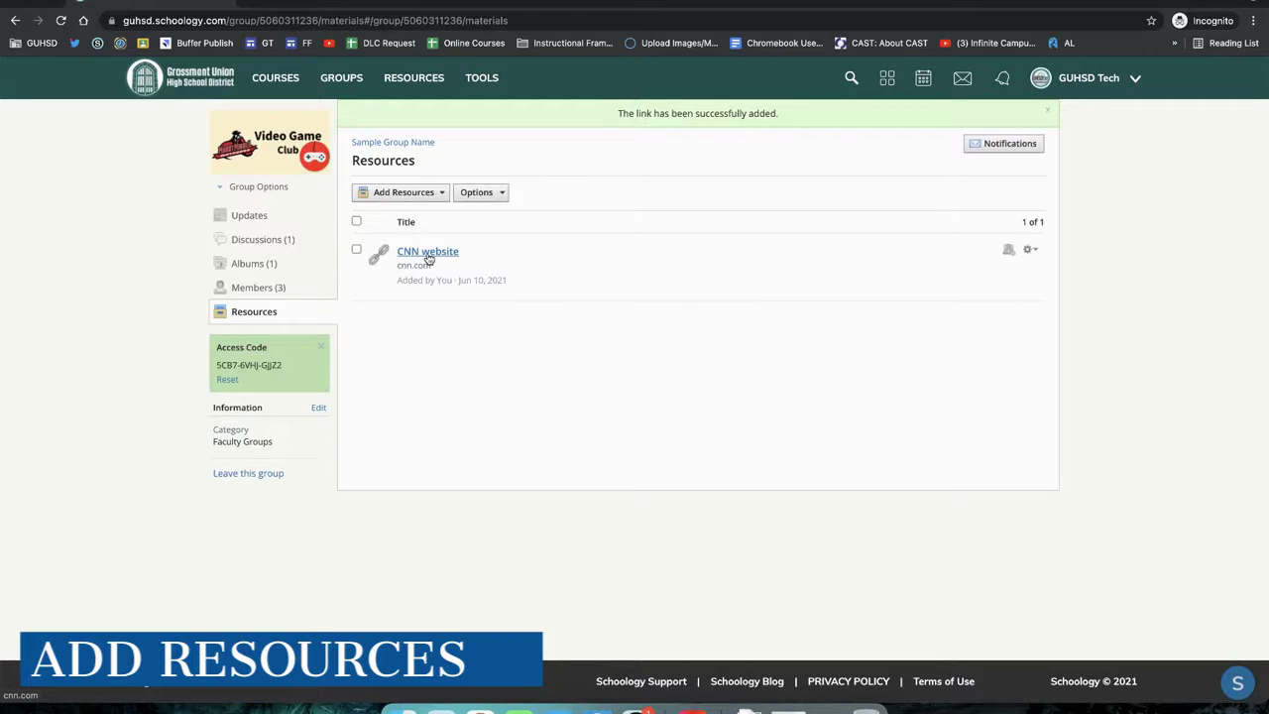
Look up where the group's options offer its privacy and group settings.
{"action": "left_click", "coordinate": [266, 186]}
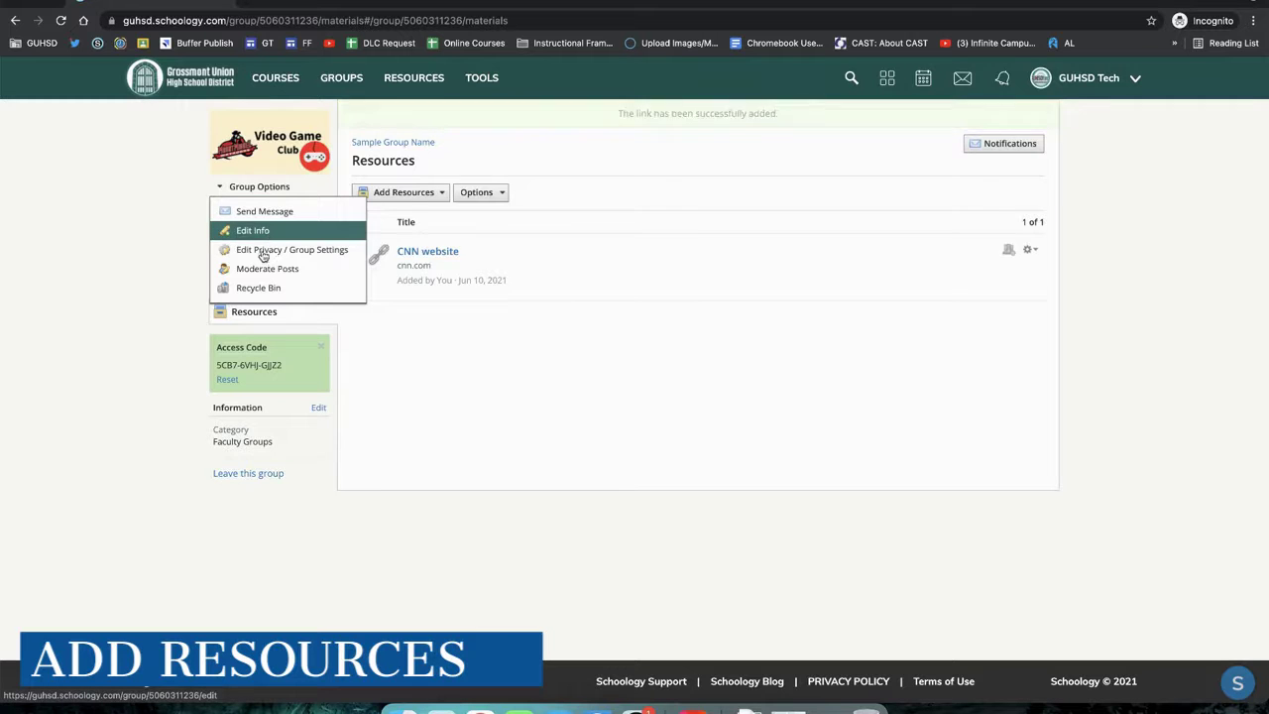
{"action": "left_click", "coordinate": [316, 253]}
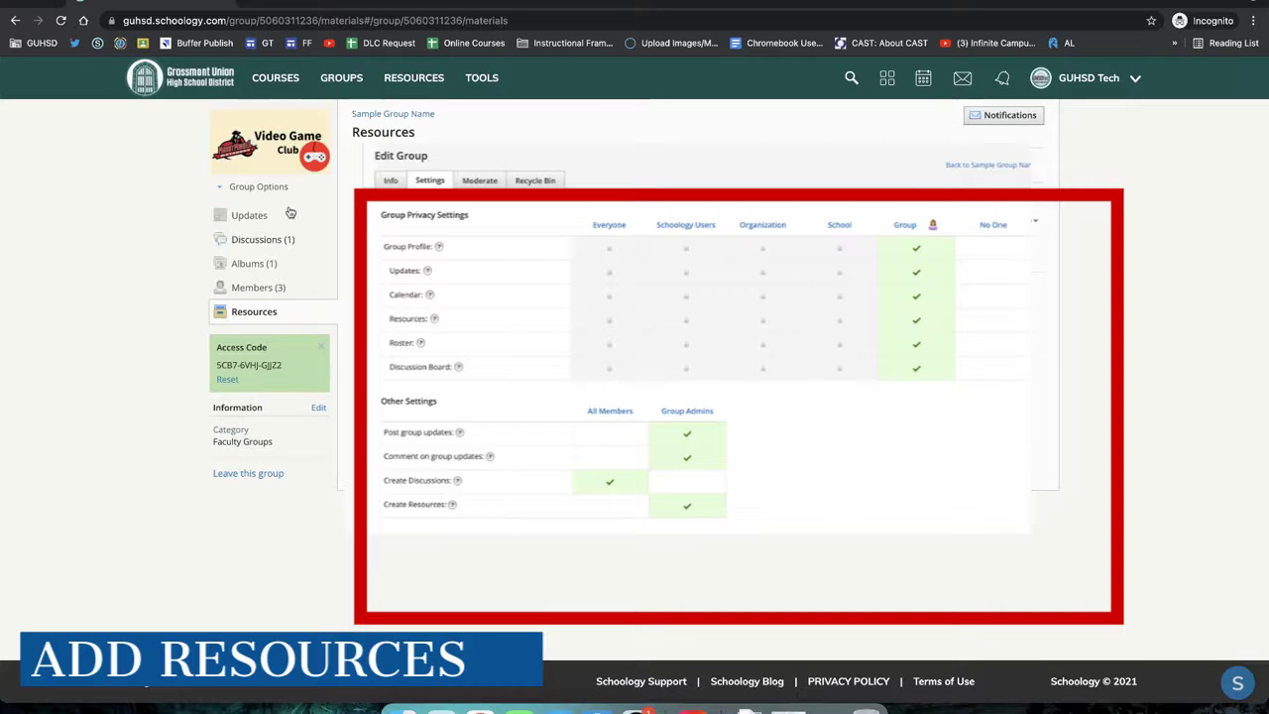
{"action": "left_click", "coordinate": [261, 187]}
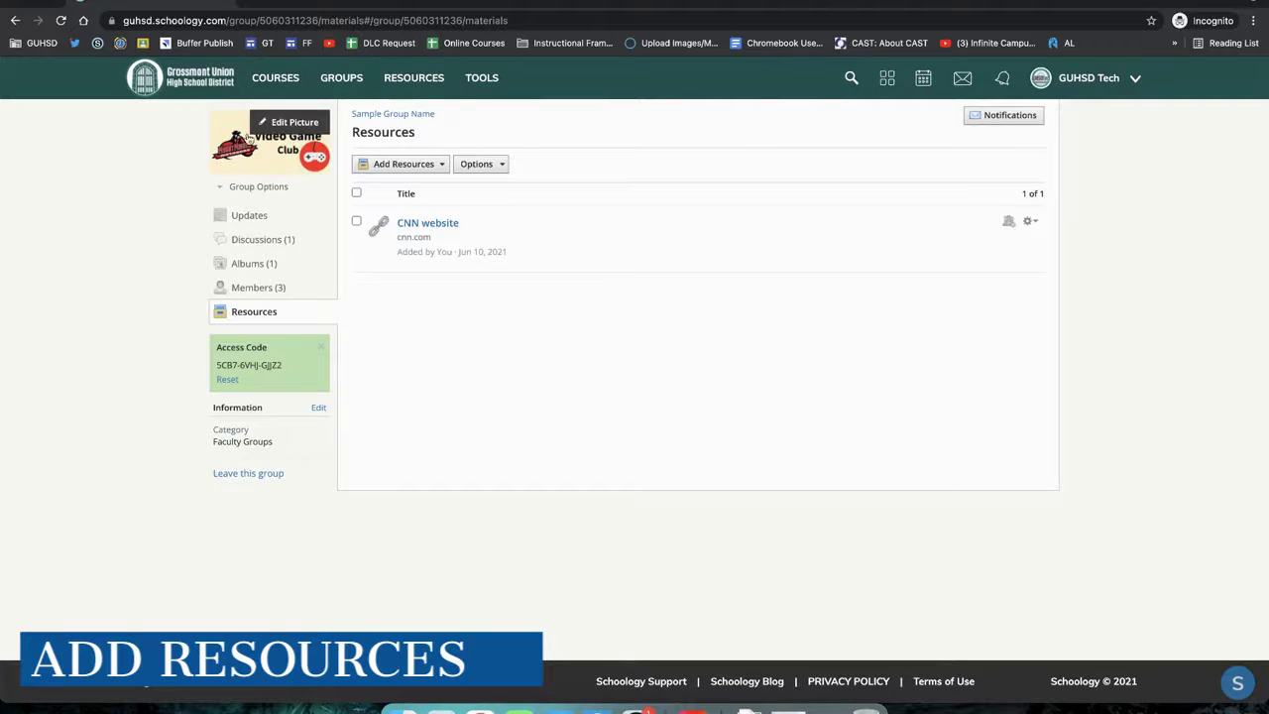
Open the Sample Group Name collection among the group resources in the main resource library.
{"action": "left_click", "coordinate": [421, 79]}
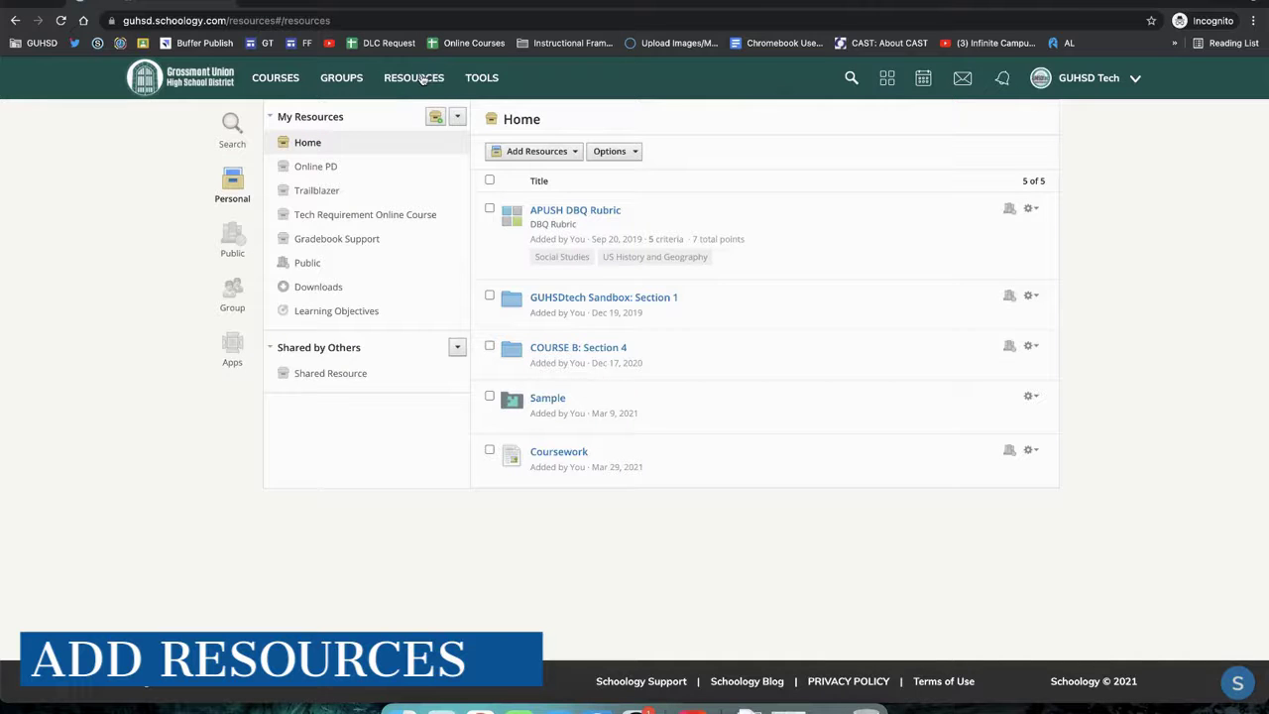
{"action": "left_click", "coordinate": [233, 187]}
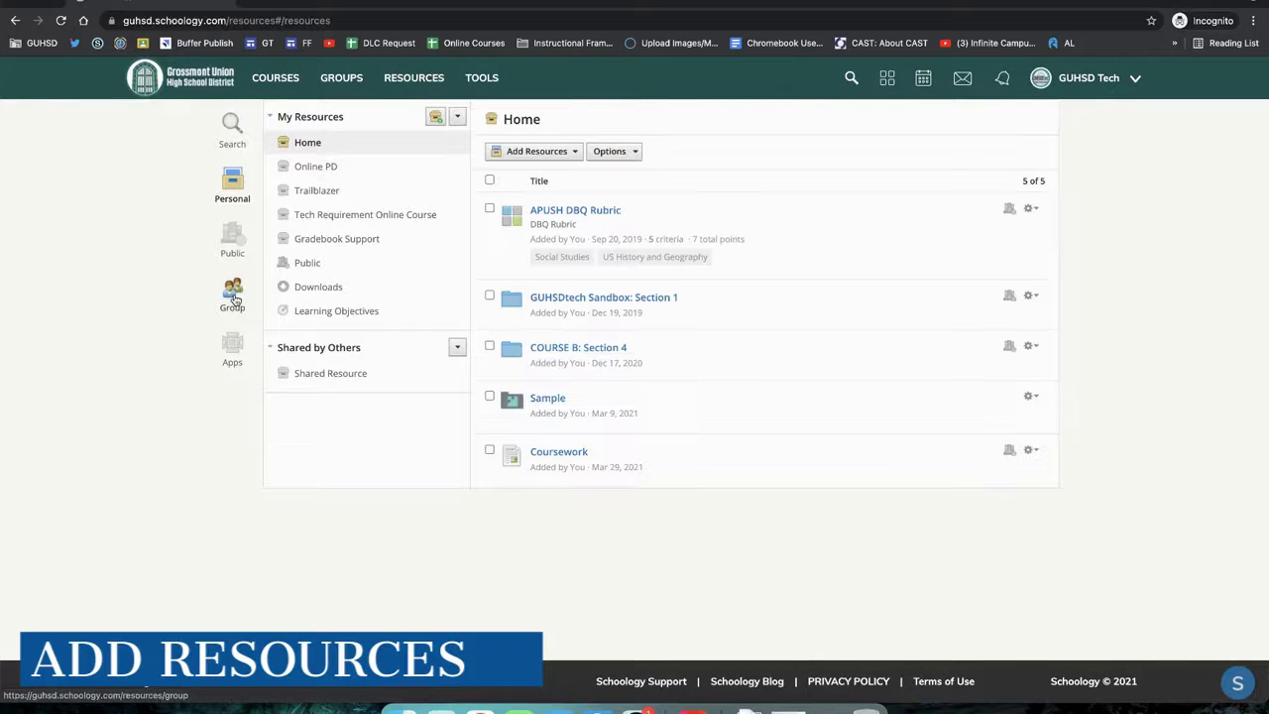
{"action": "left_click", "coordinate": [234, 188]}
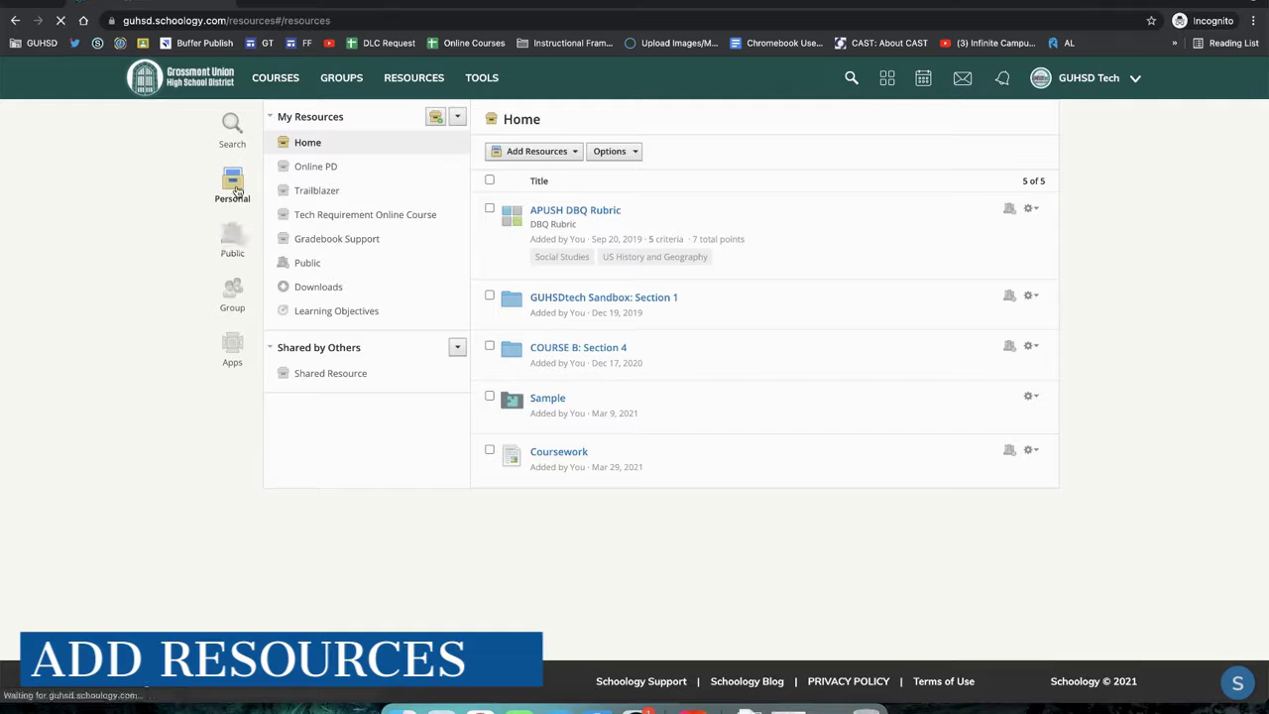
{"action": "left_click", "coordinate": [233, 296]}
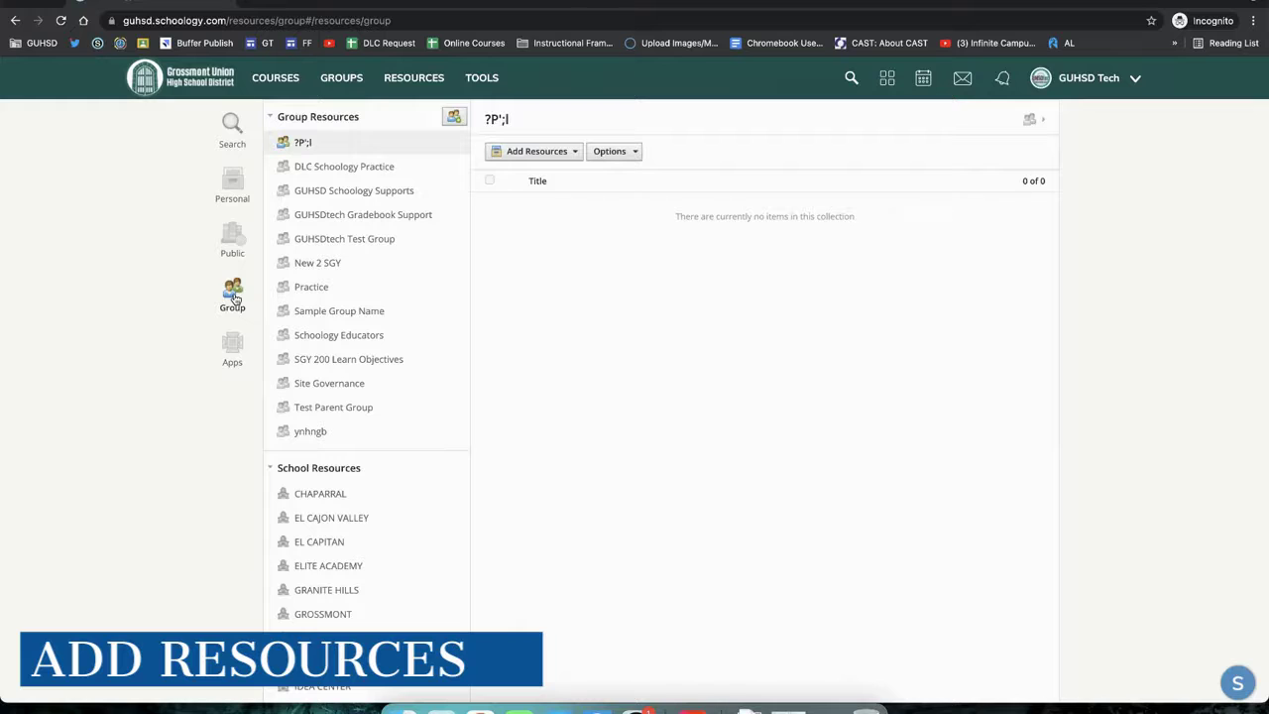
{"action": "left_click", "coordinate": [235, 297]}
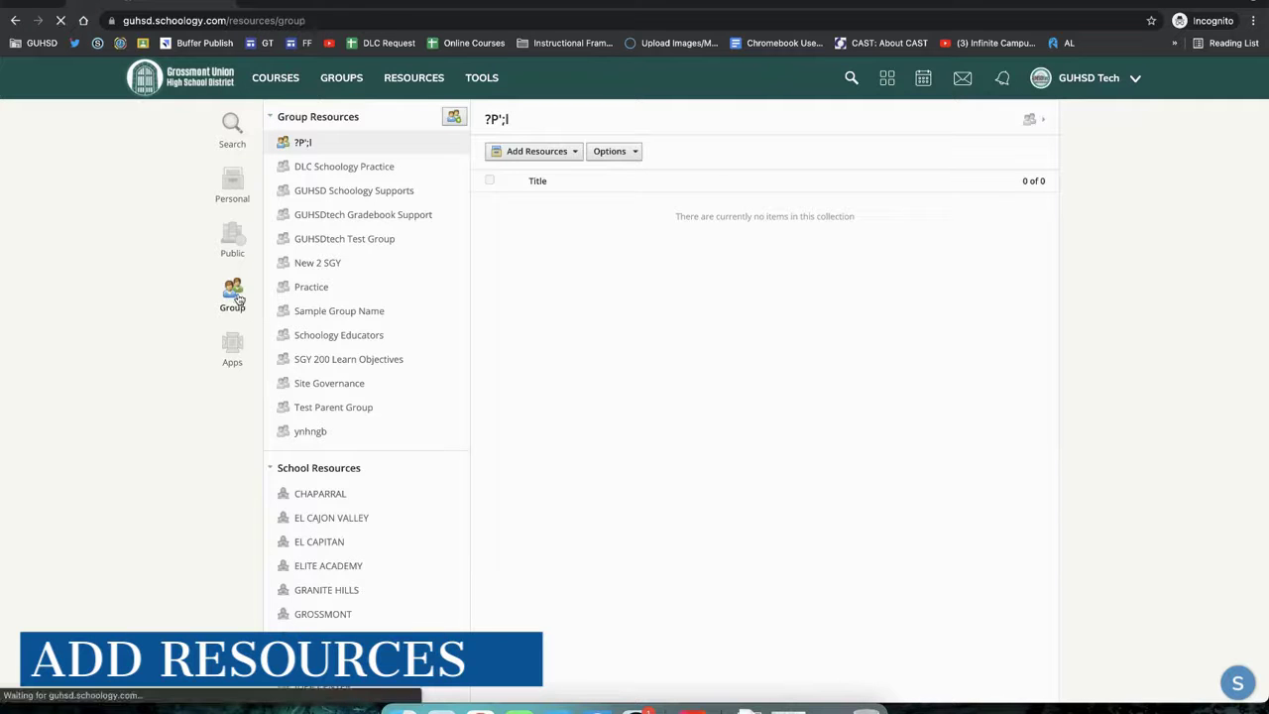
{"action": "left_click", "coordinate": [340, 312]}
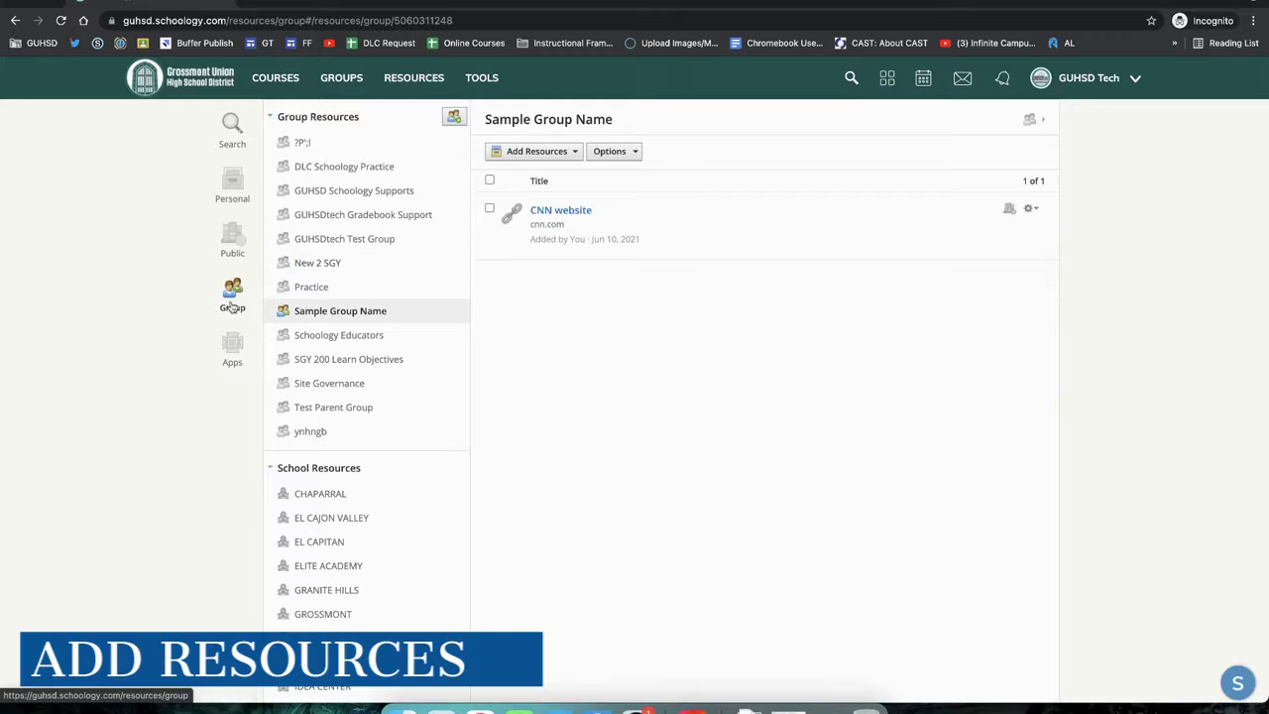
{"action": "left_click", "coordinate": [338, 313]}
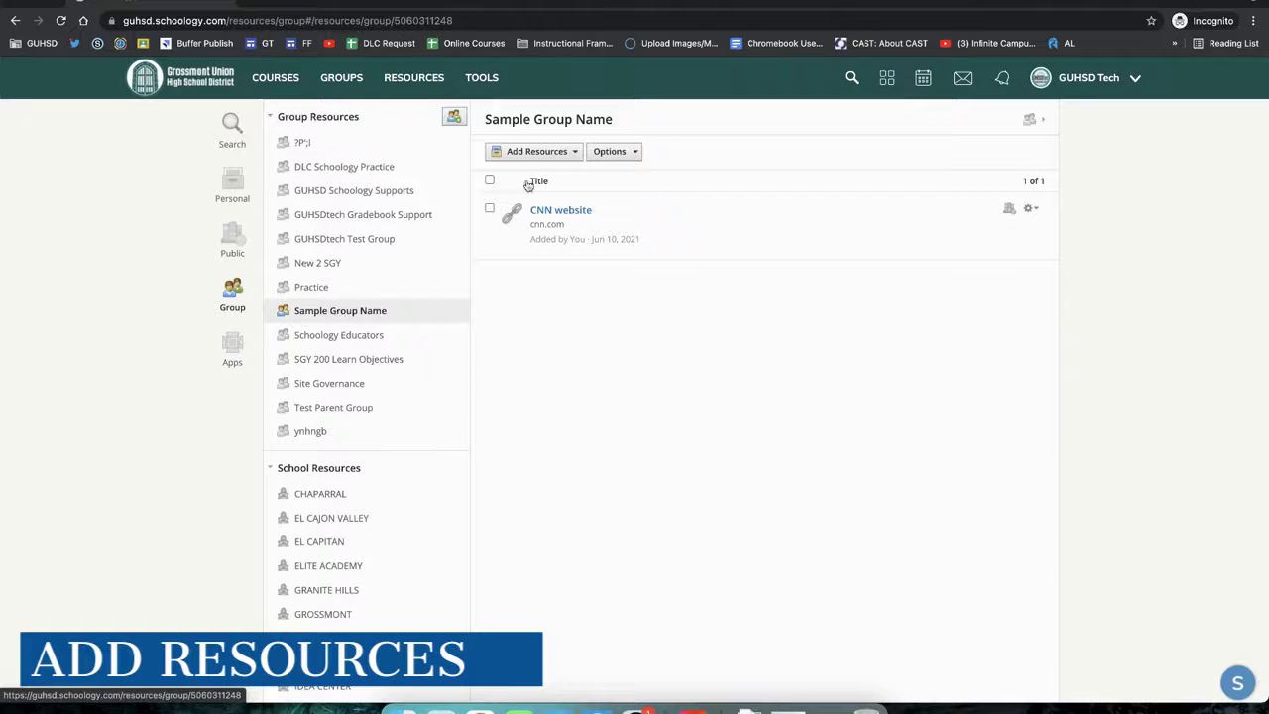
Upload the file "SGY for Counselors - Mod 3 Lesson 2 (4).png" from Downloads to the Sample Group Name collection.
{"action": "left_click", "coordinate": [555, 154]}
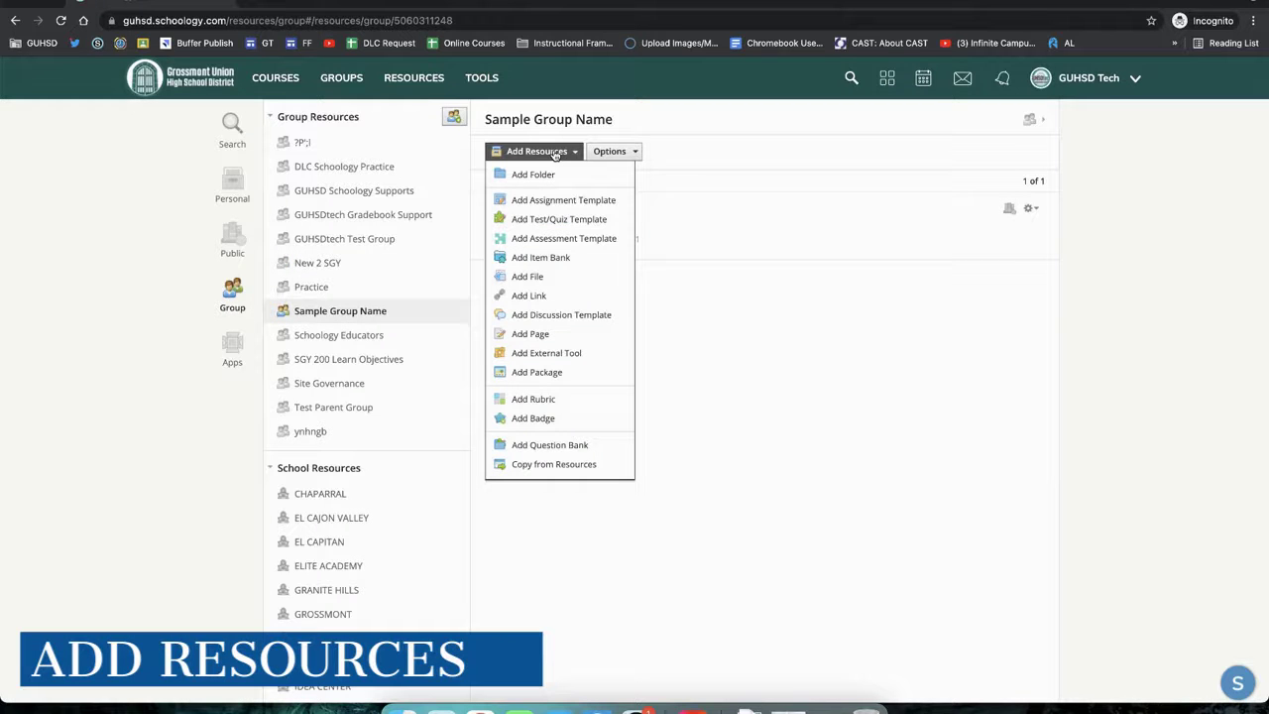
{"action": "left_click", "coordinate": [543, 277]}
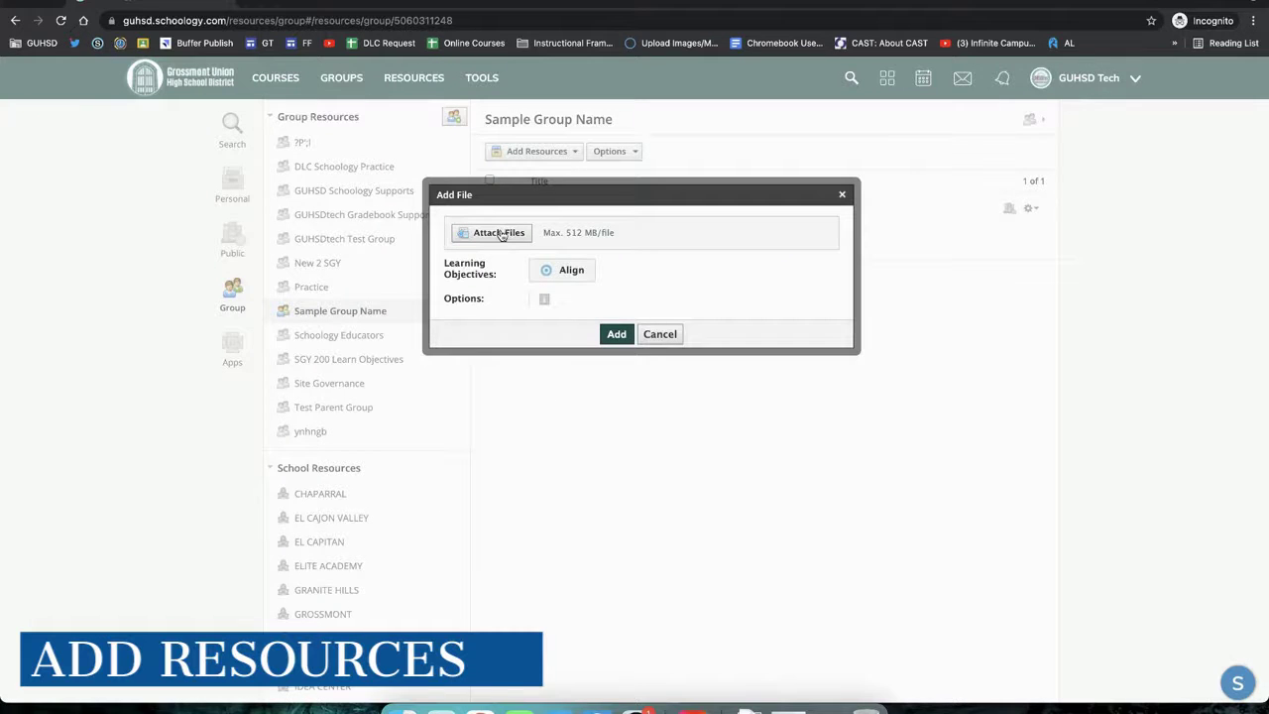
{"action": "left_click", "coordinate": [503, 234]}
{"action": "left_click", "coordinate": [520, 259]}
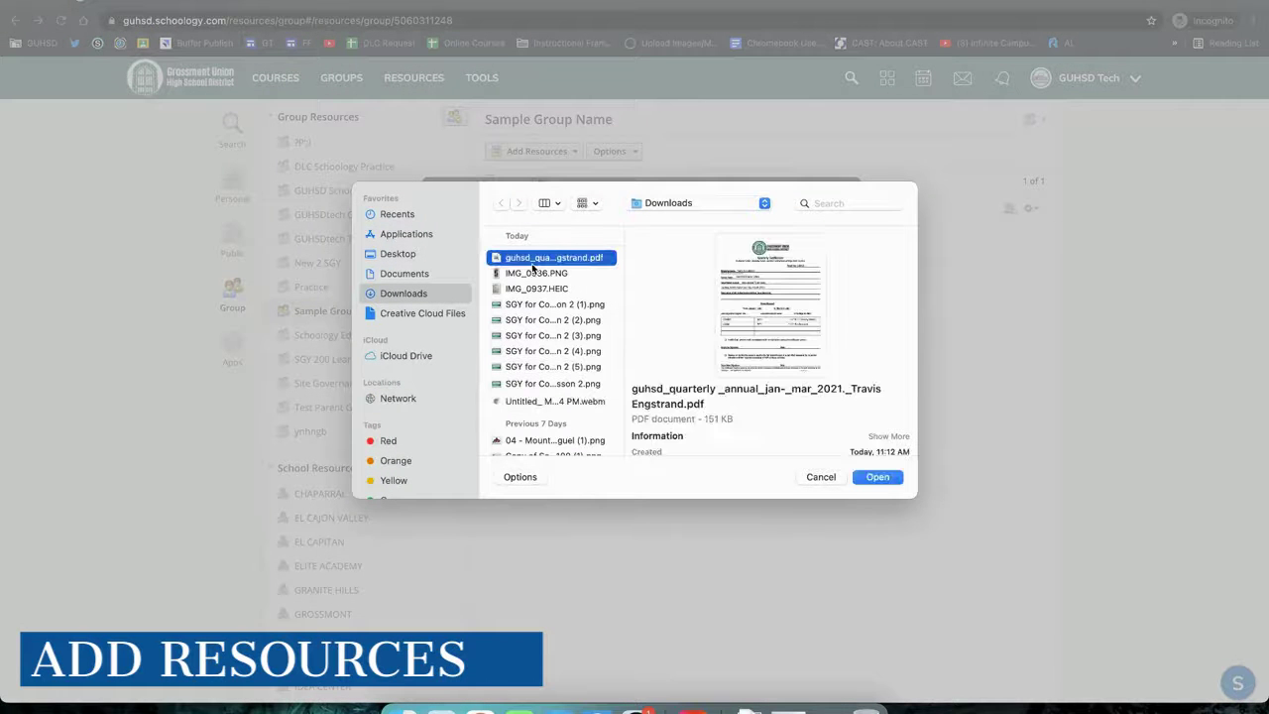
{"action": "left_click", "coordinate": [541, 353]}
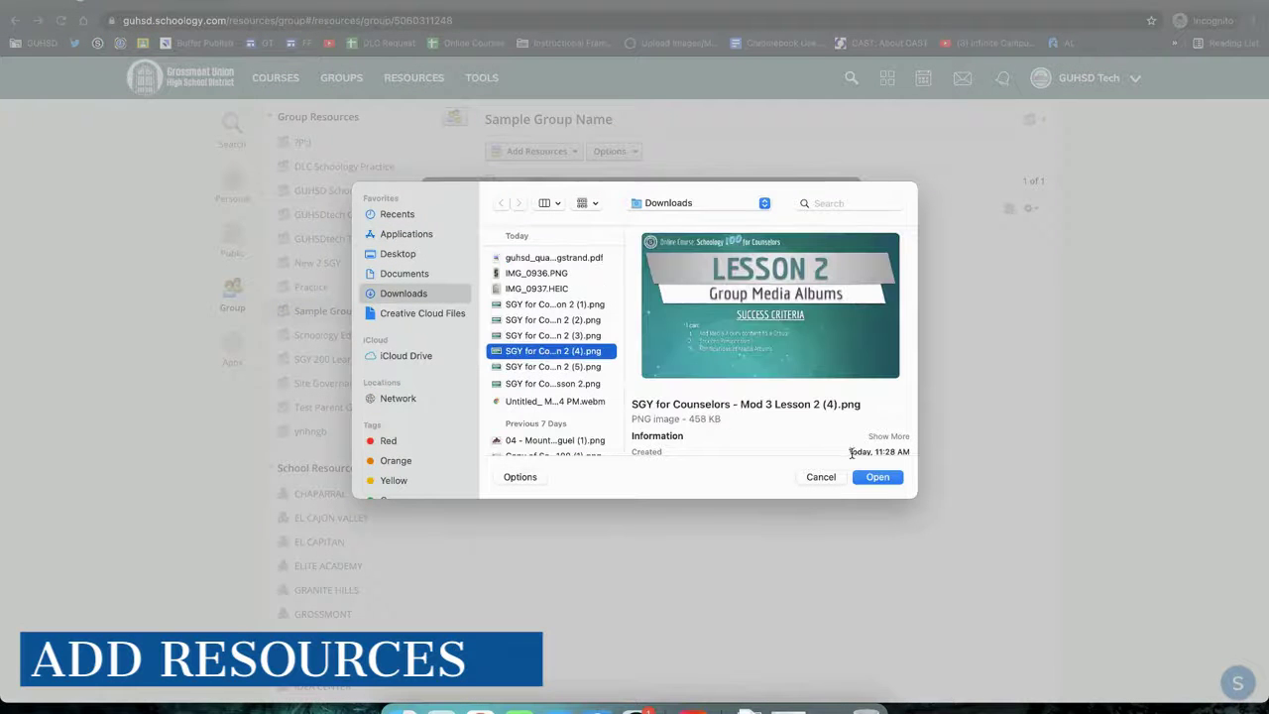
{"action": "left_click", "coordinate": [879, 477]}
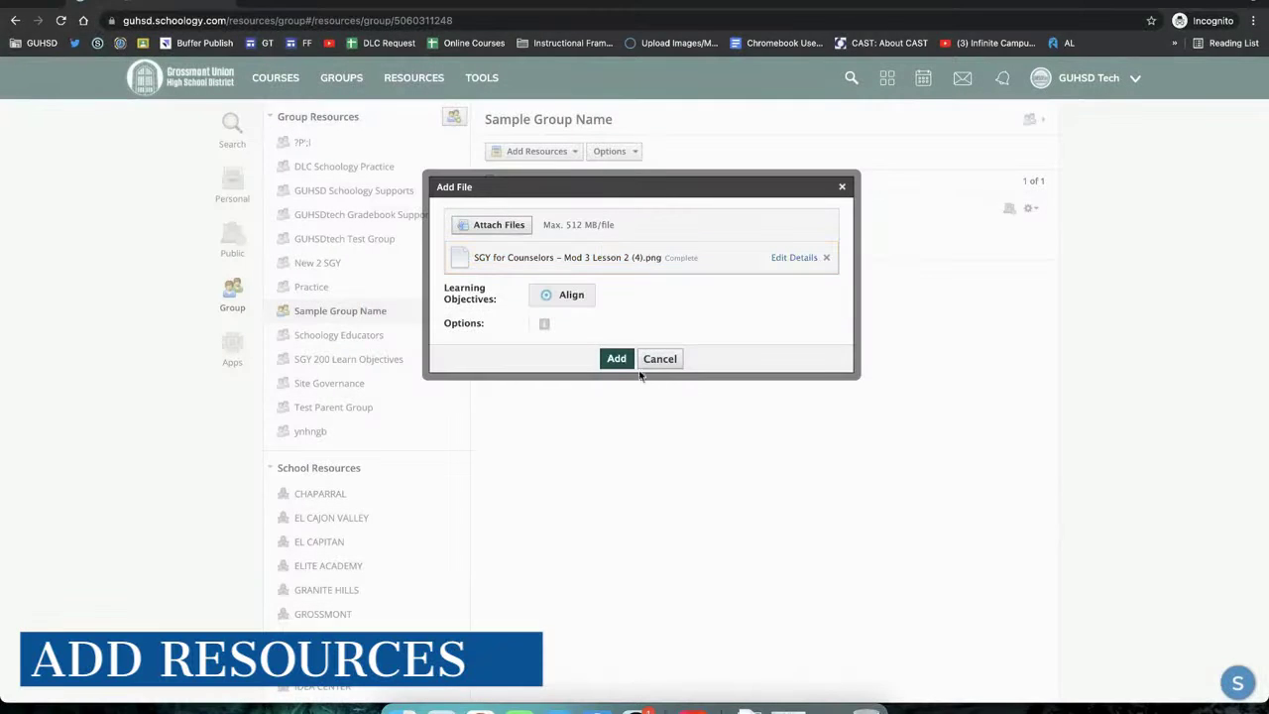
{"action": "left_click", "coordinate": [616, 359]}
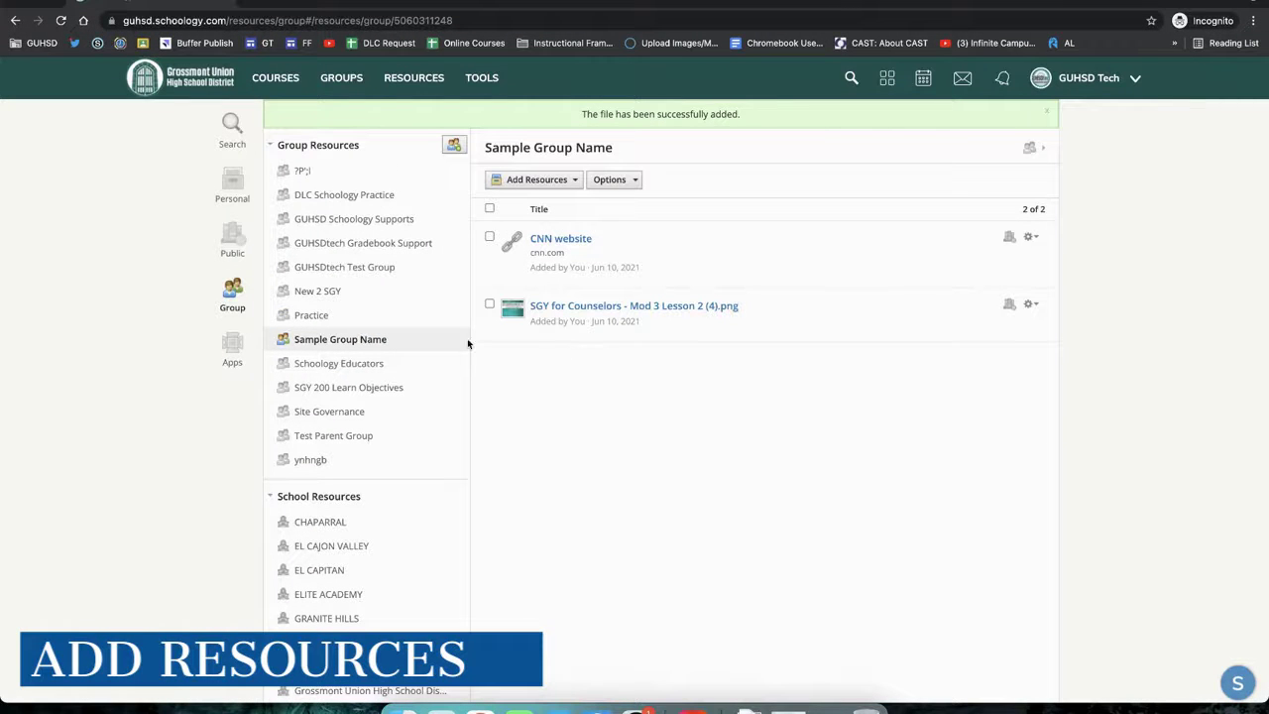
Go to the Sample Group Name group and view the resources on its own page.
{"action": "left_click", "coordinate": [342, 86]}
{"action": "left_click", "coordinate": [716, 357]}
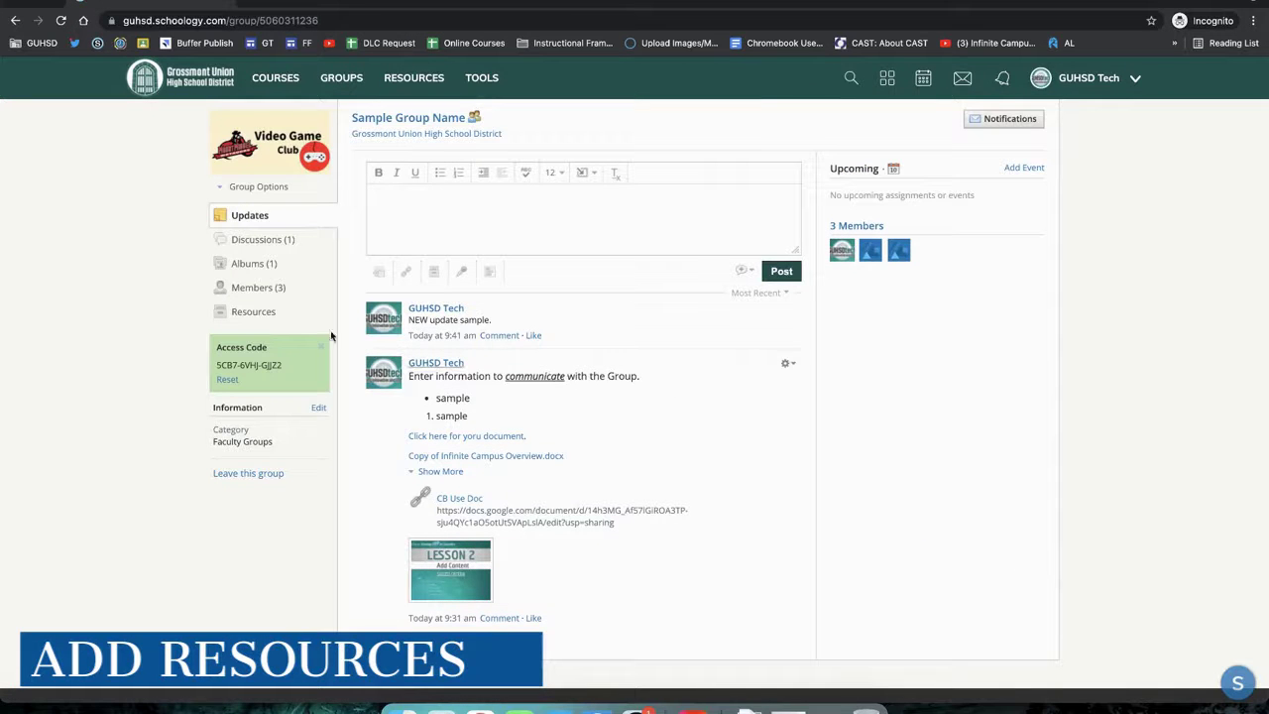
{"action": "left_click", "coordinate": [254, 312]}
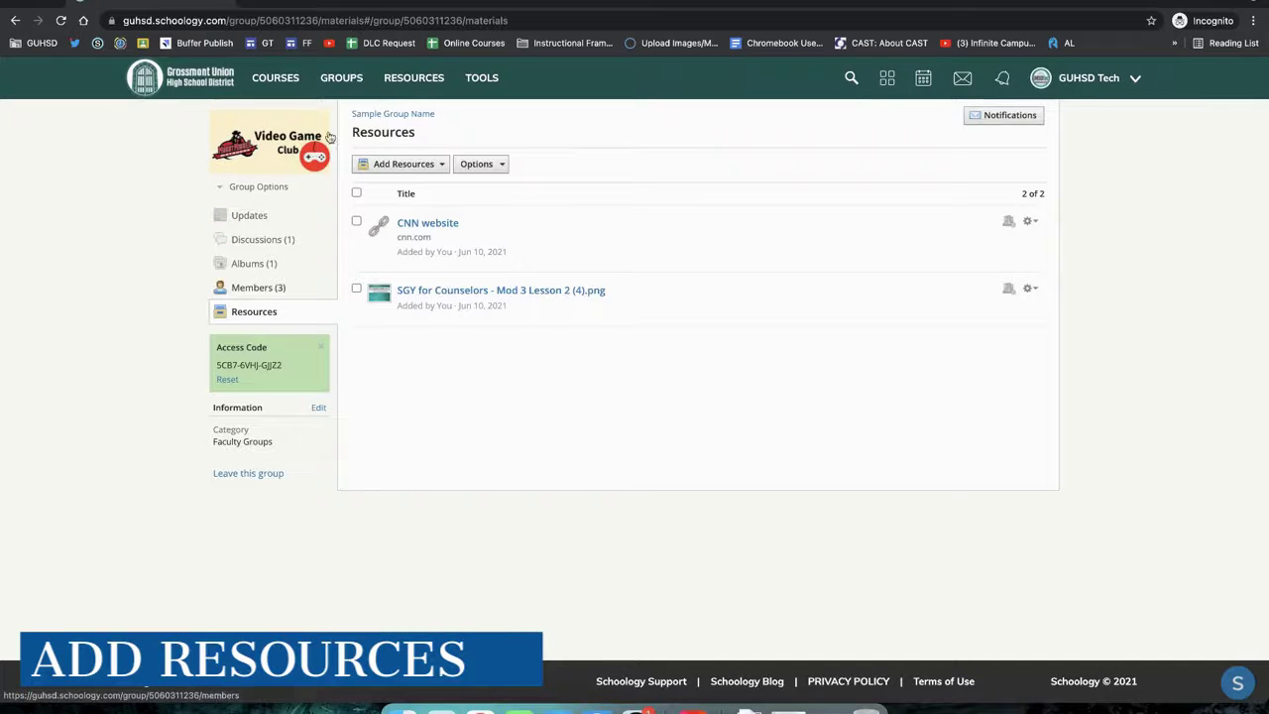
View the Sample Group Name collection in the resource library and check its options for adding resources.
{"action": "left_click", "coordinate": [426, 80]}
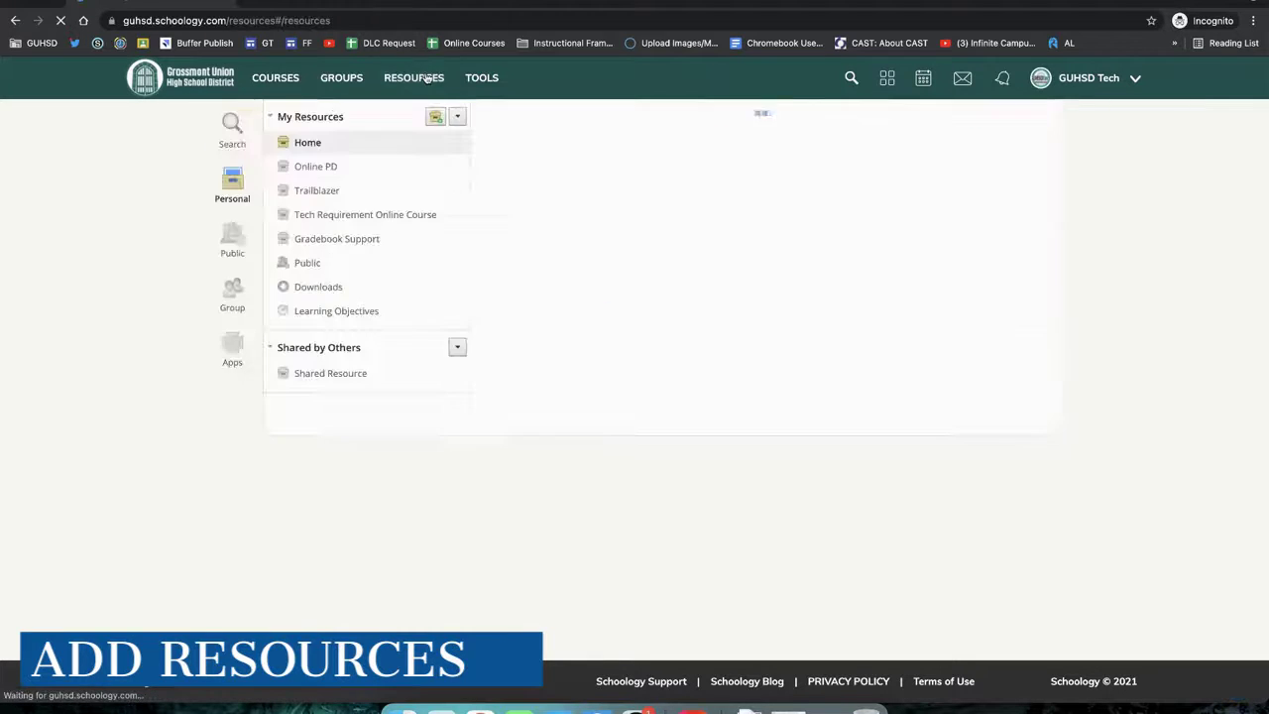
{"action": "left_click", "coordinate": [236, 291]}
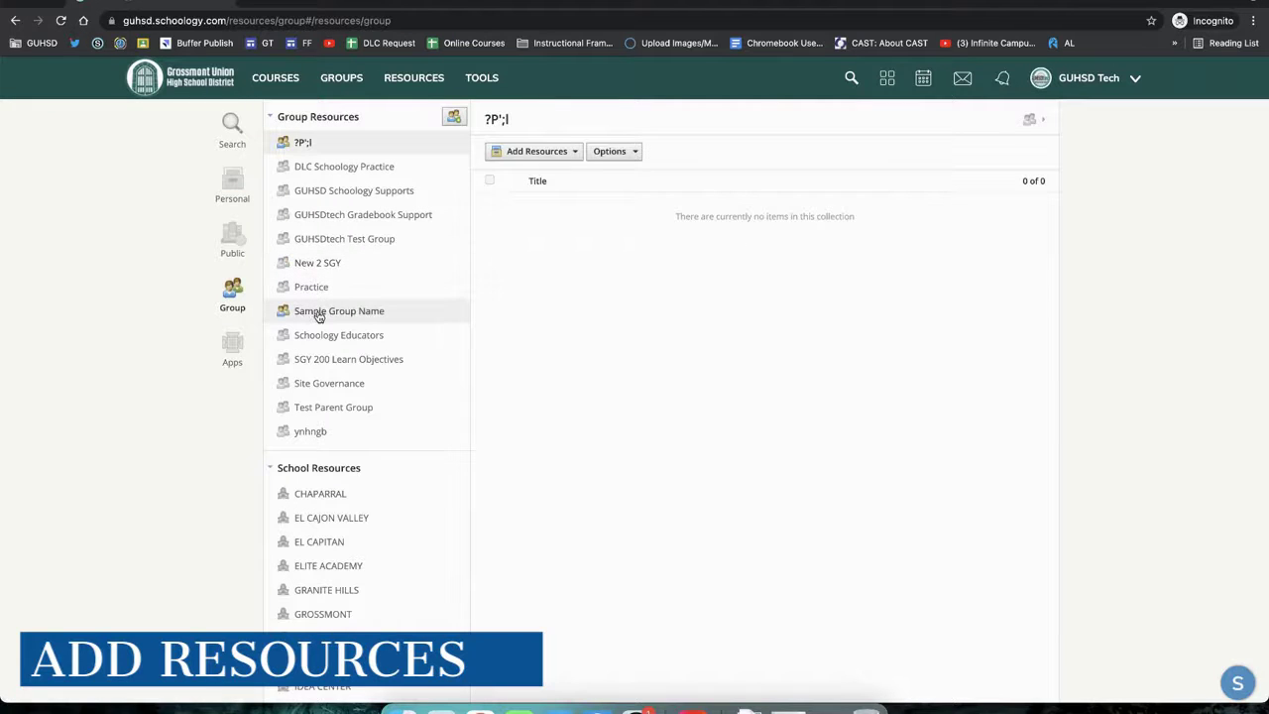
{"action": "left_click", "coordinate": [317, 313]}
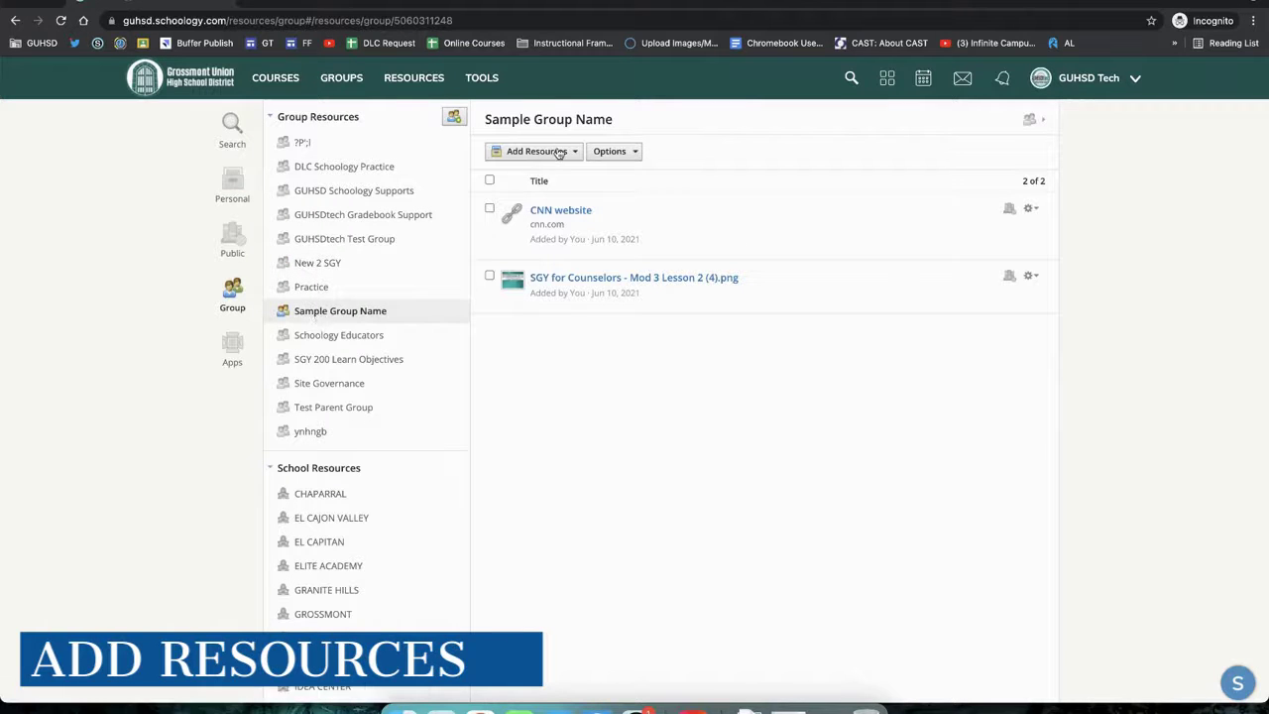
{"action": "left_click", "coordinate": [558, 151]}
{"action": "left_click", "coordinate": [560, 152]}
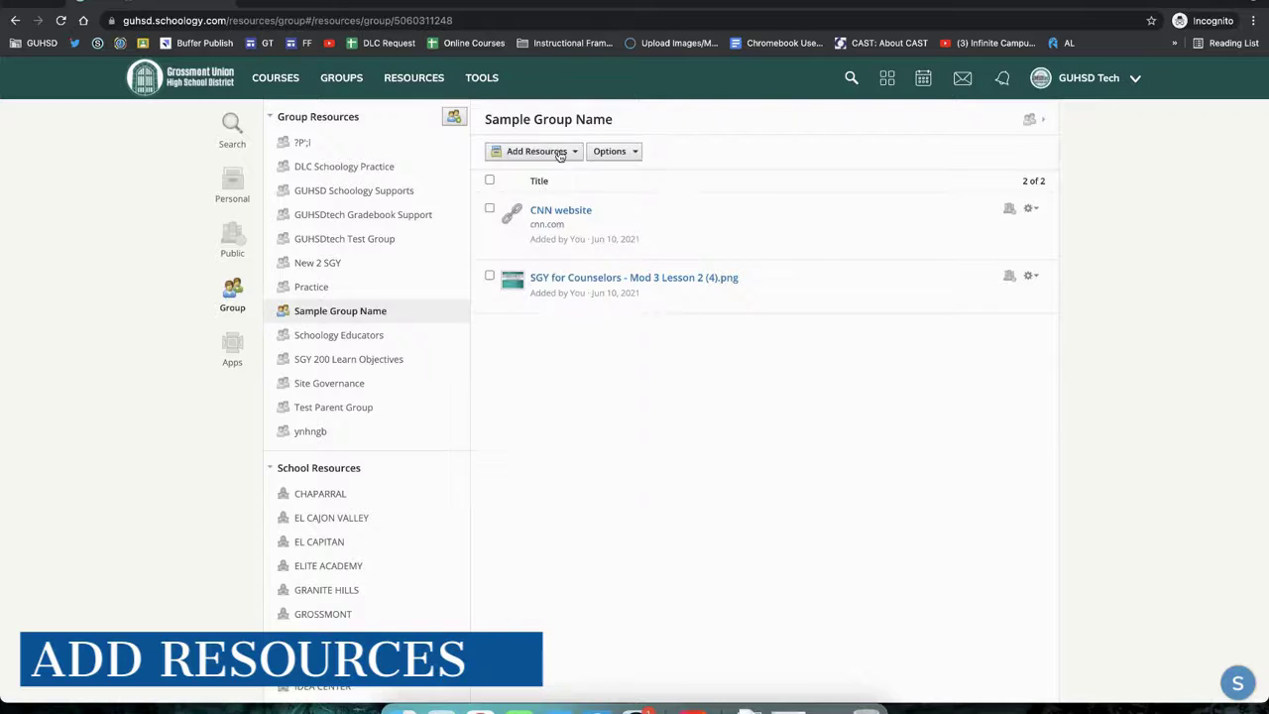